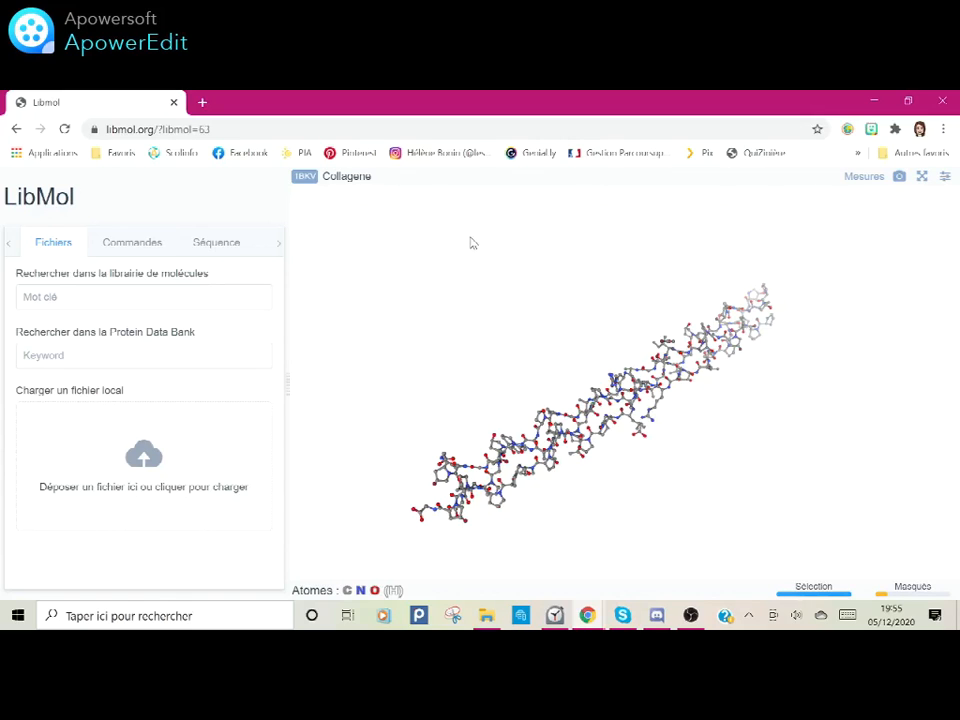
Step: Review the display settings, including the available interface languages, and close them
left_click(943, 179)
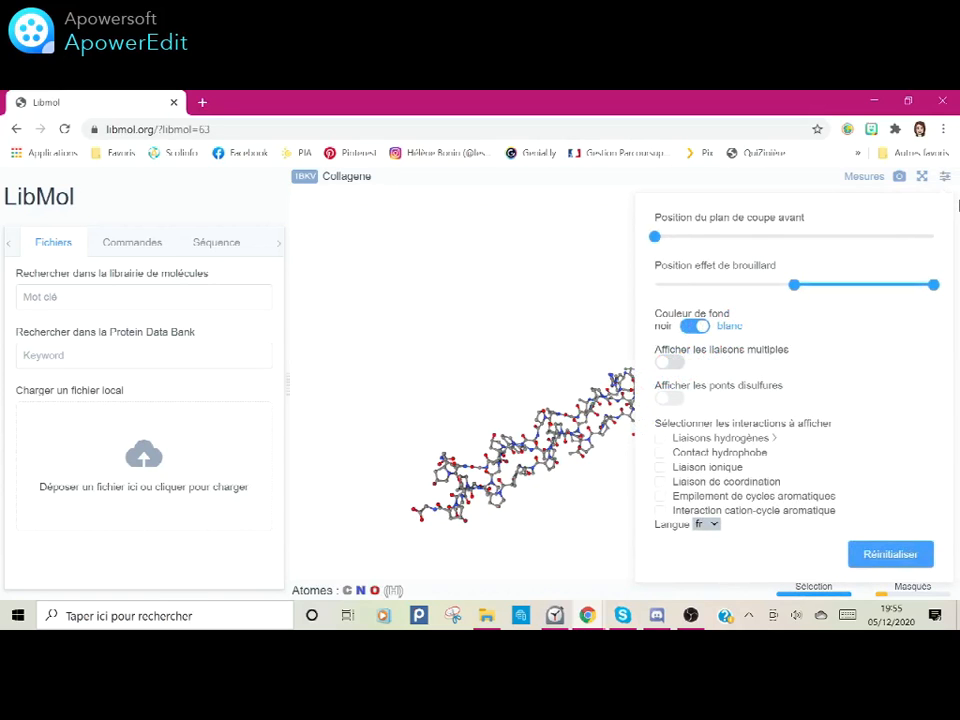
left_click(714, 527)
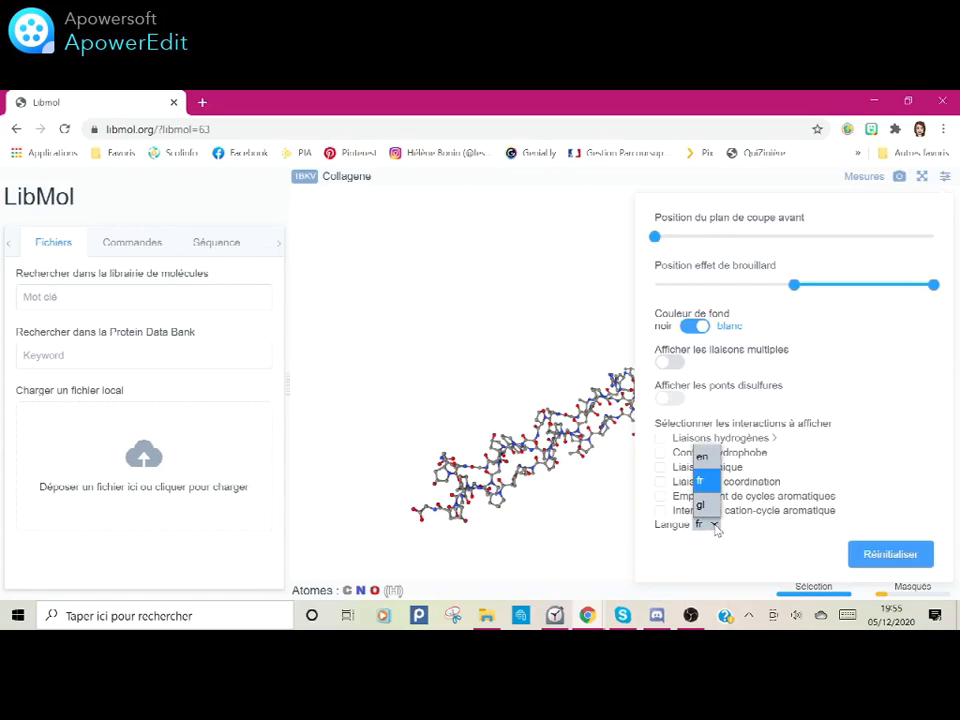
left_click(573, 530)
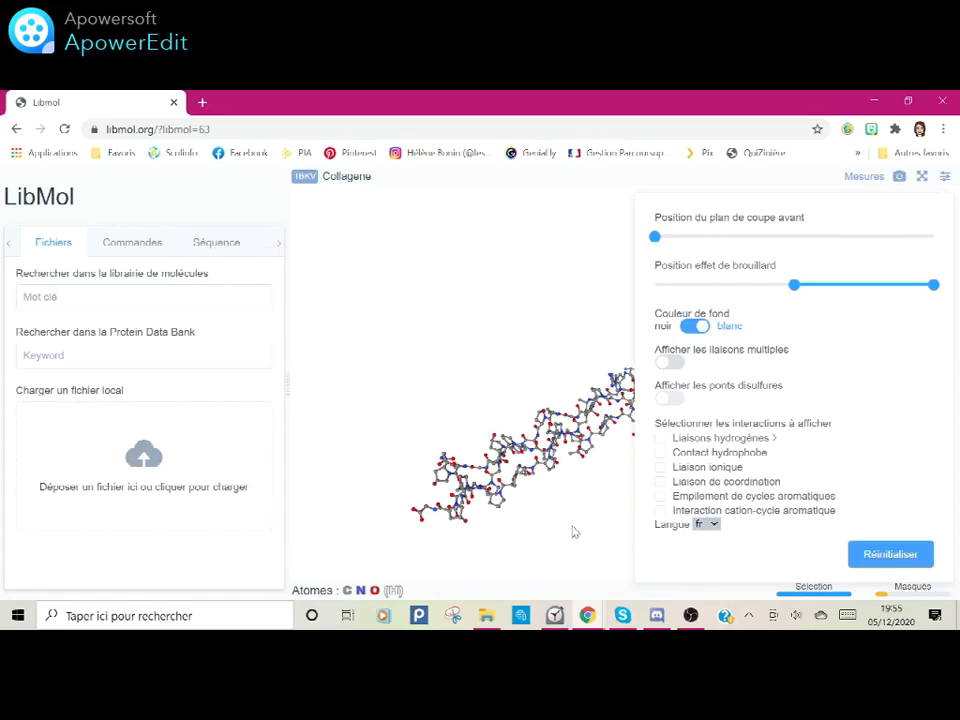
left_click(575, 532)
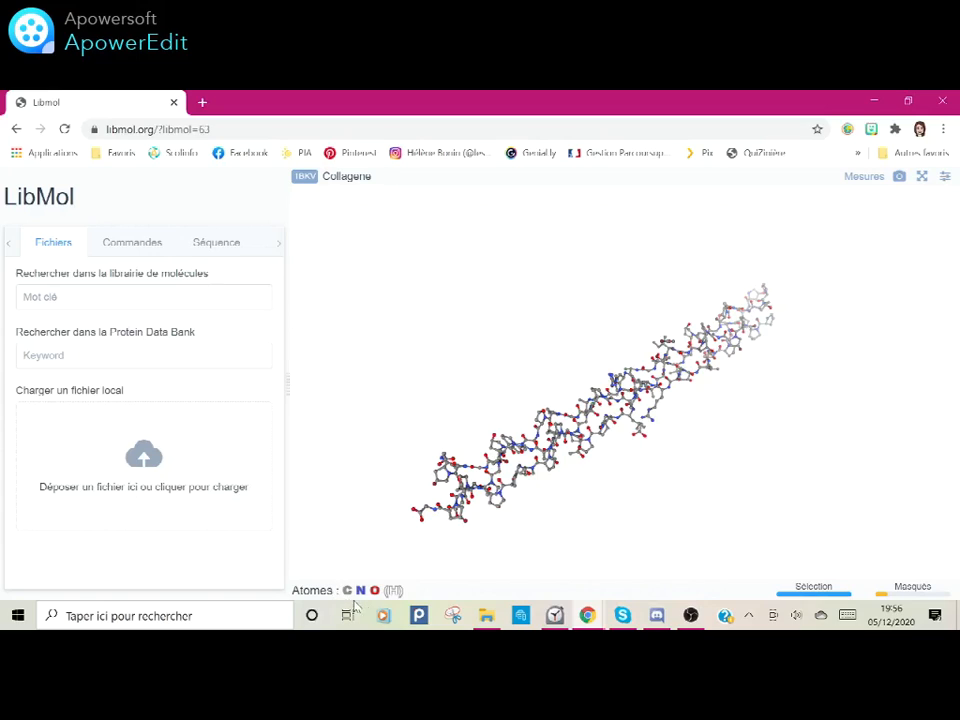
Step: Search the molecule library for COX and load the model of ibuprofen acting on cyclo-oxygenase 1
mouse_move(396, 594)
type("cOX")
key("BackSpace")
key("BackSpace")
key("BackSpace")
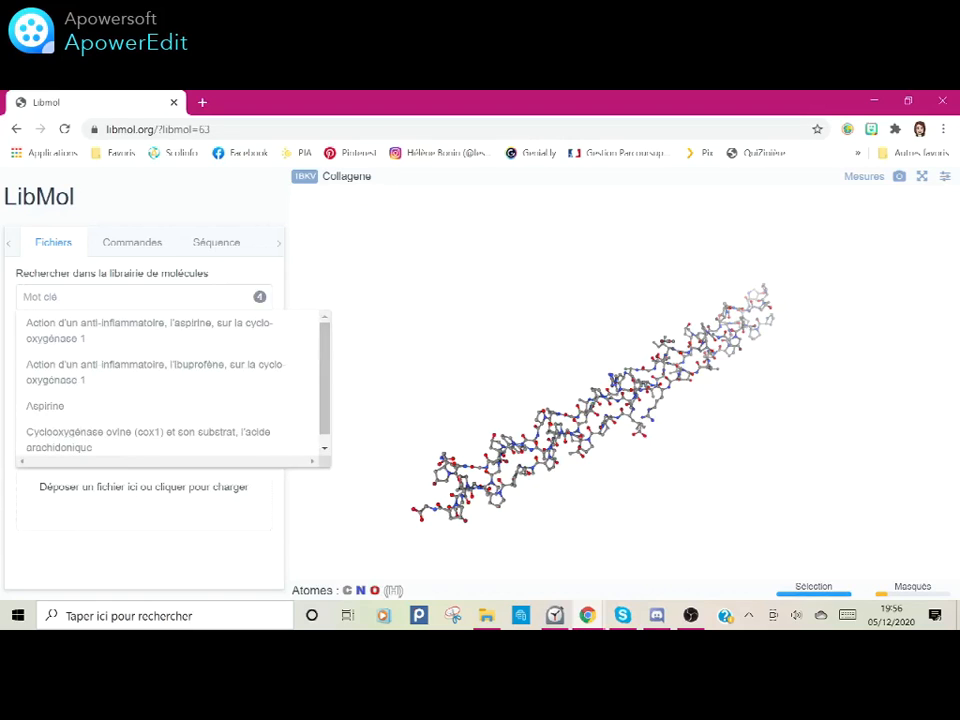
type("cox")
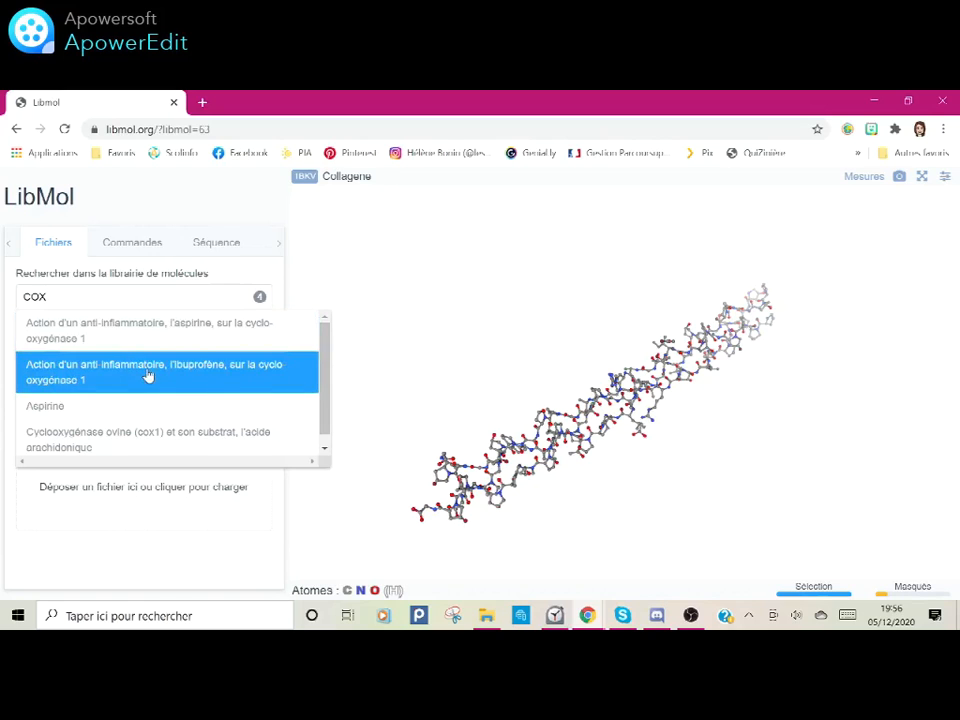
left_click(224, 376)
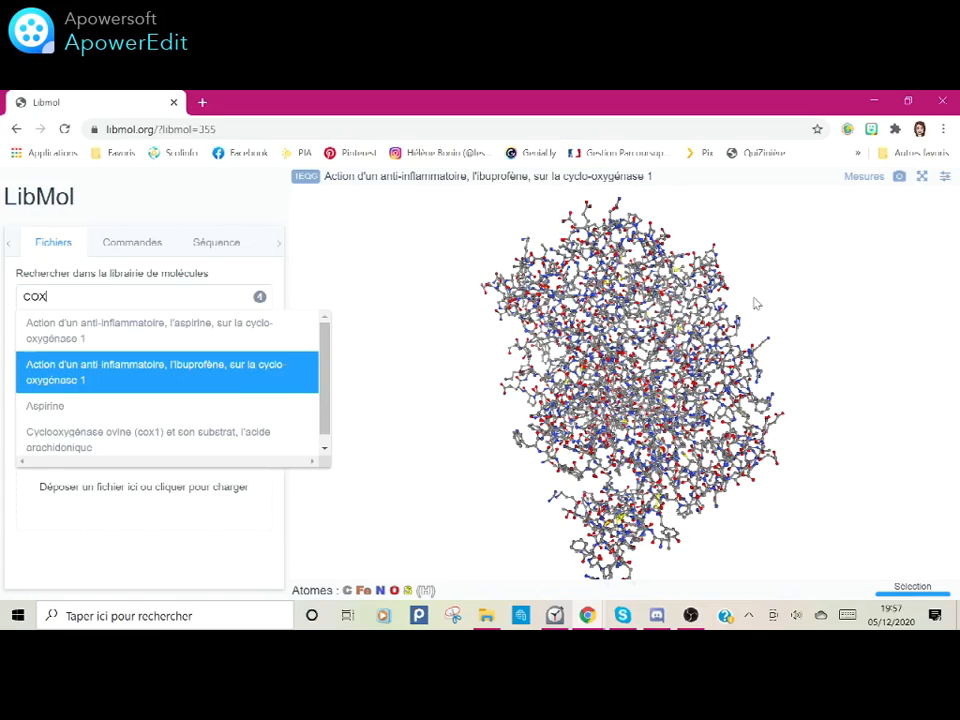
left_click(443, 452)
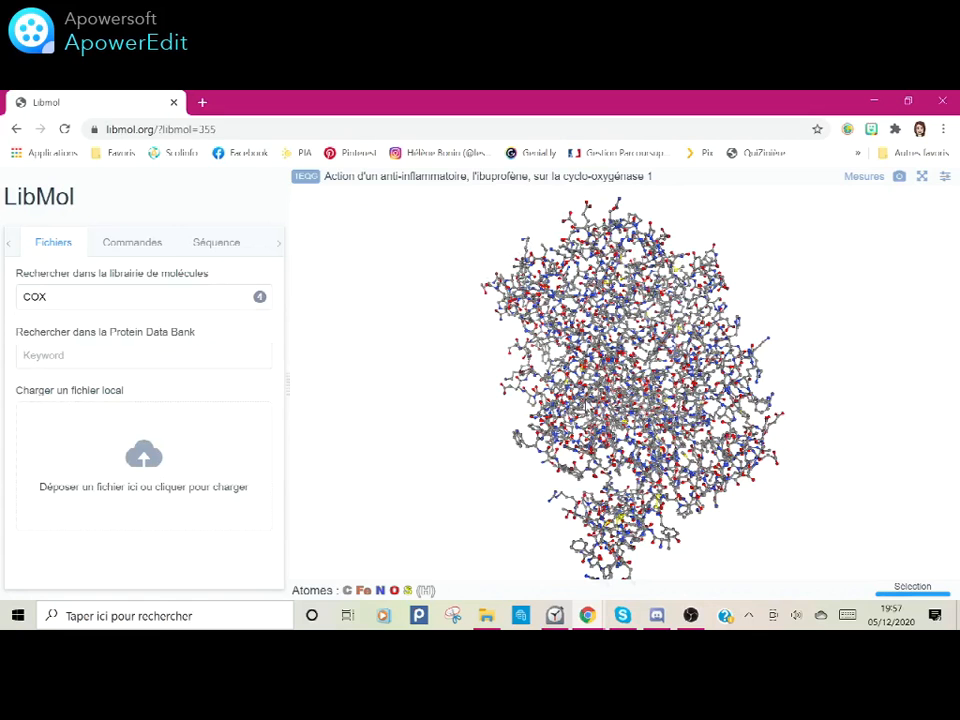
left_click_drag(656, 464, 570, 420)
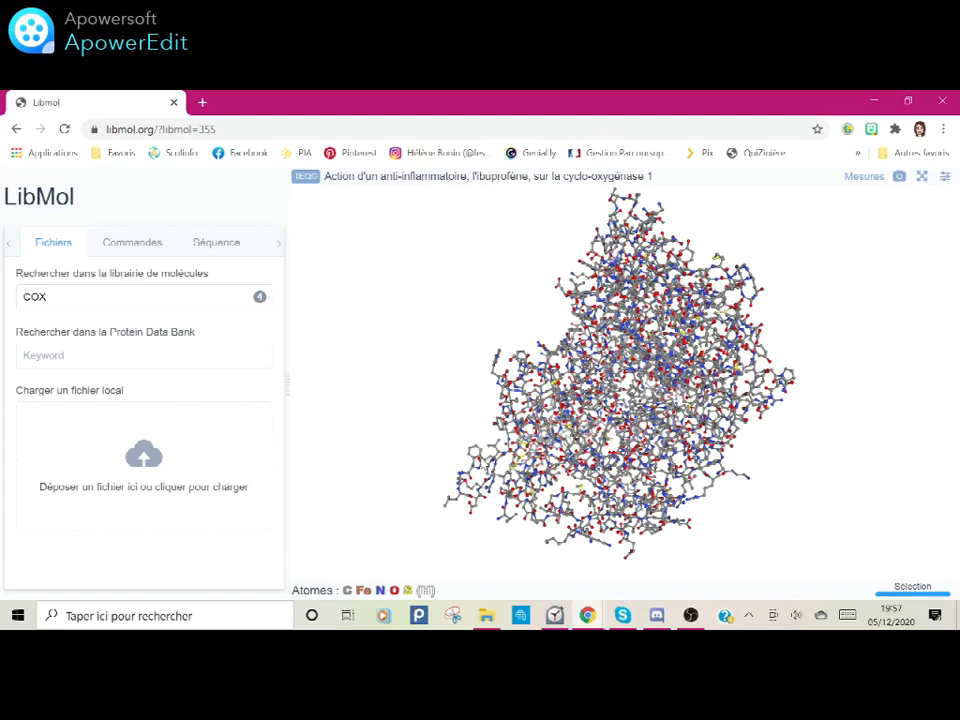
Step: Load the local molecule file adn-hum1 from the adn folder and inspect the DNA double helix
mouse_move(470, 410)
left_click(152, 462)
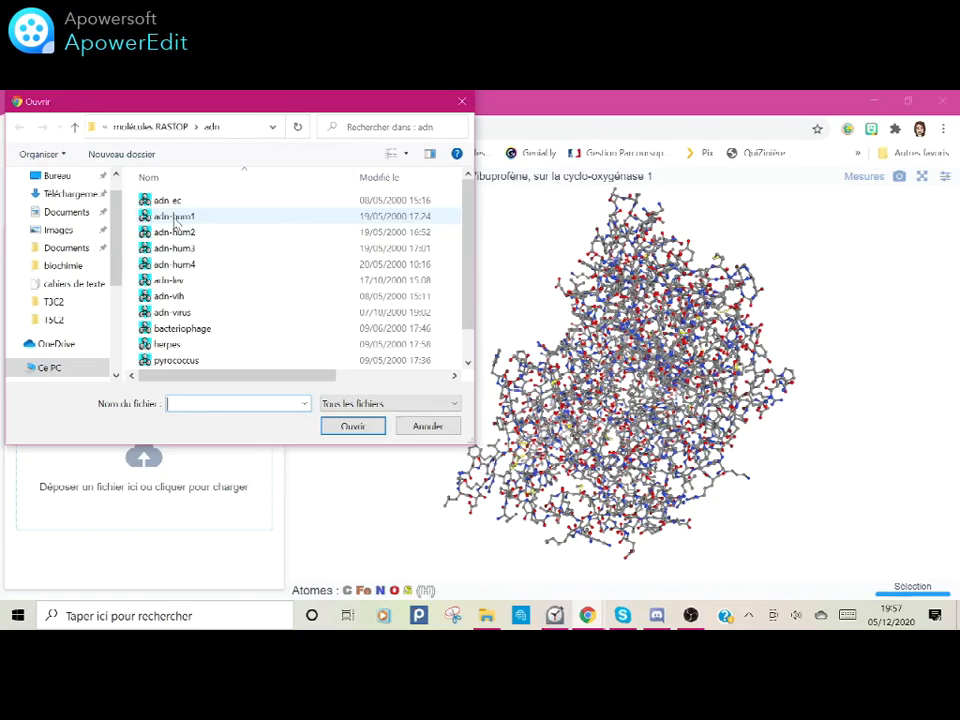
left_click(175, 219)
left_click(352, 427)
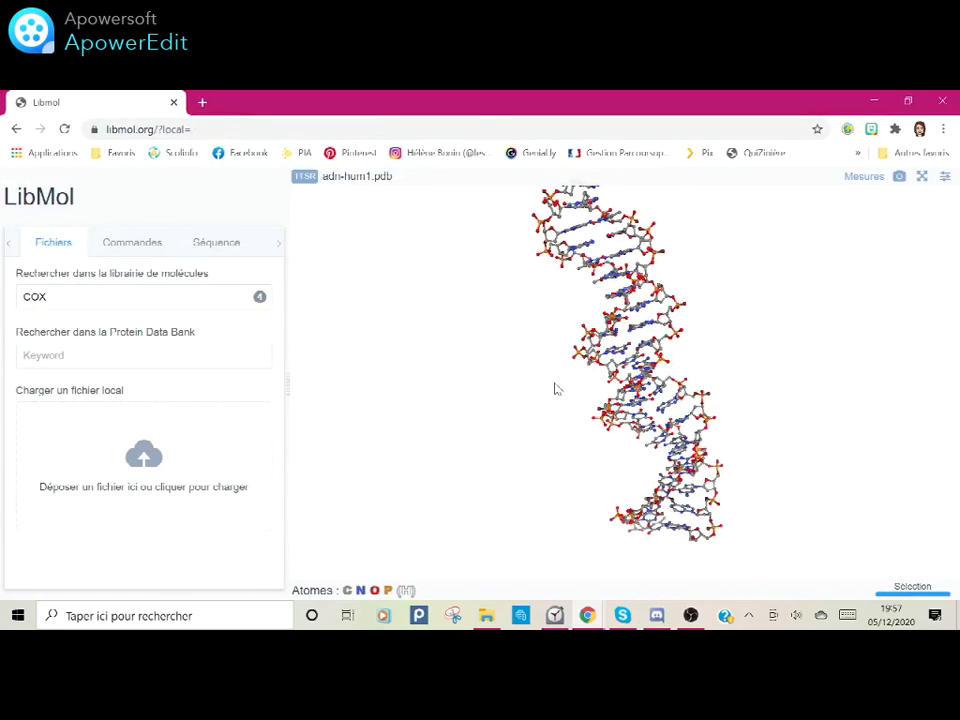
left_click_drag(507, 297, 632, 229)
scroll(580, 272, "down", 2)
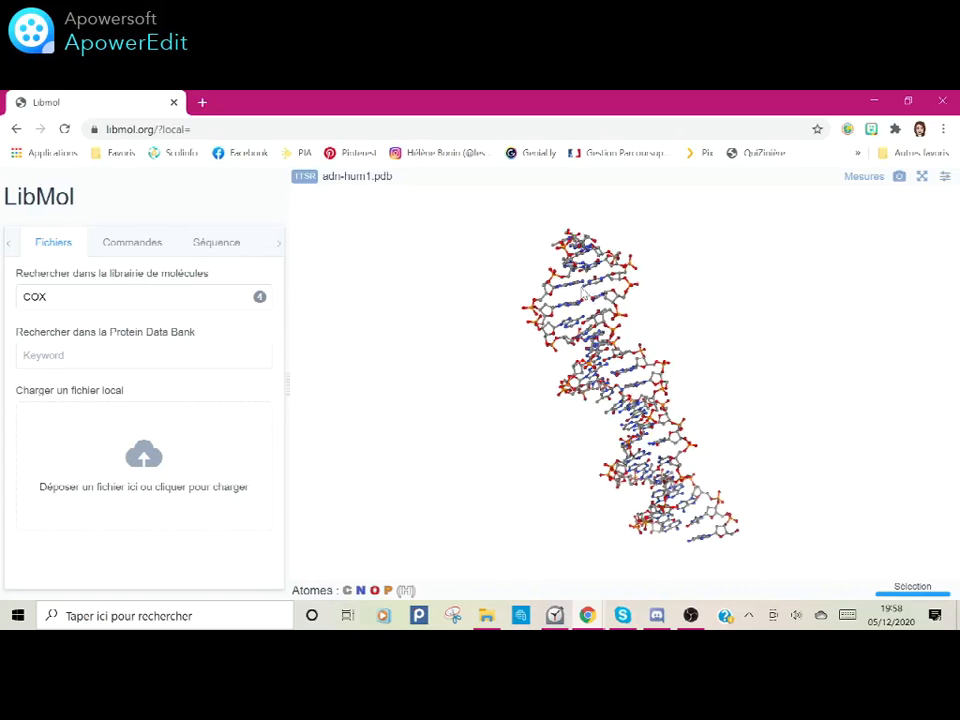
scroll(583, 291, "up", 2)
scroll(582, 291, "up", 2)
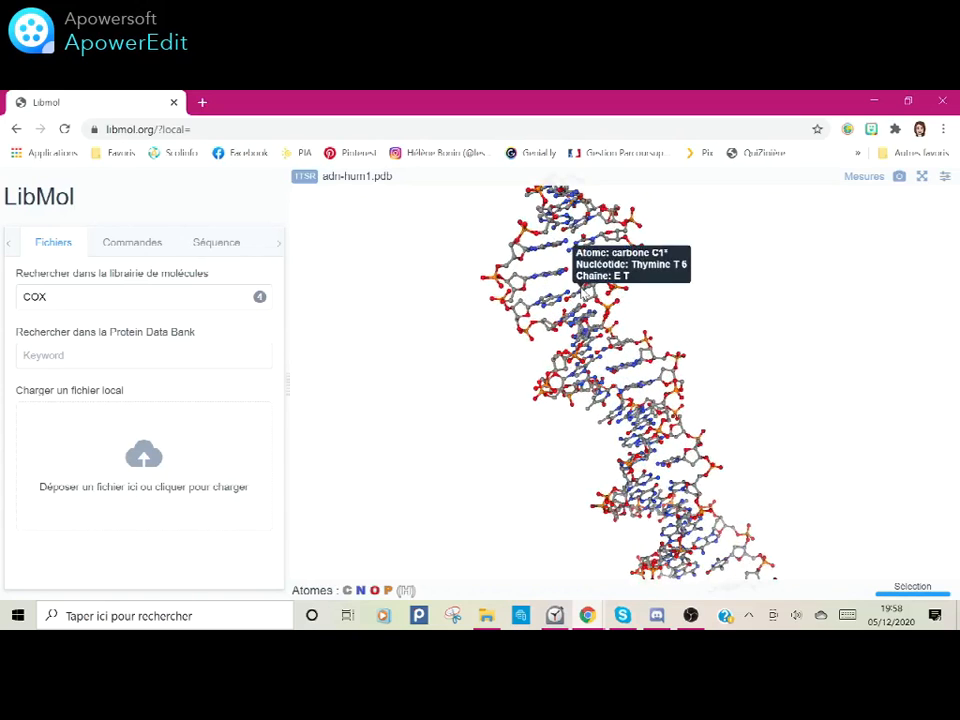
scroll(582, 291, "down", 2)
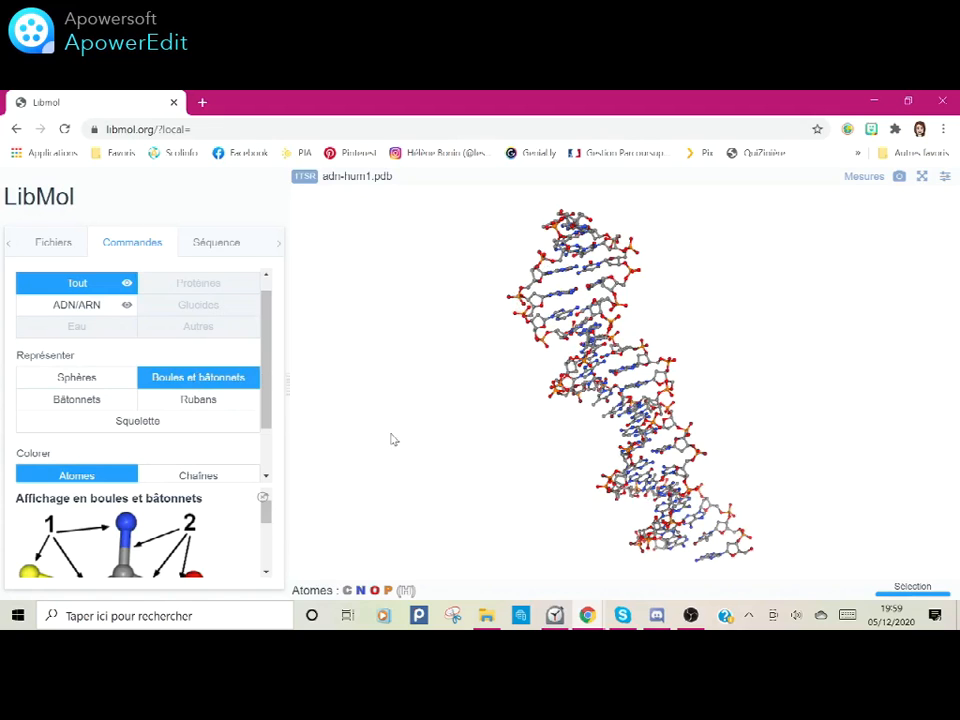
Step: Colour the whole DNA model by chains
scroll(267, 408, "down", 1)
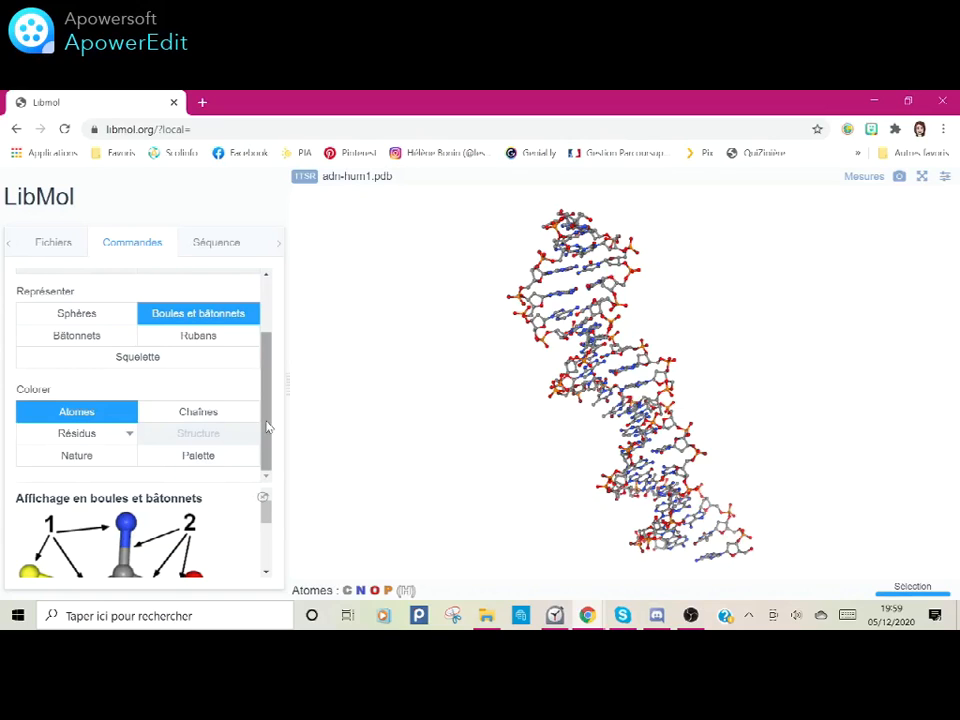
mouse_move(208, 414)
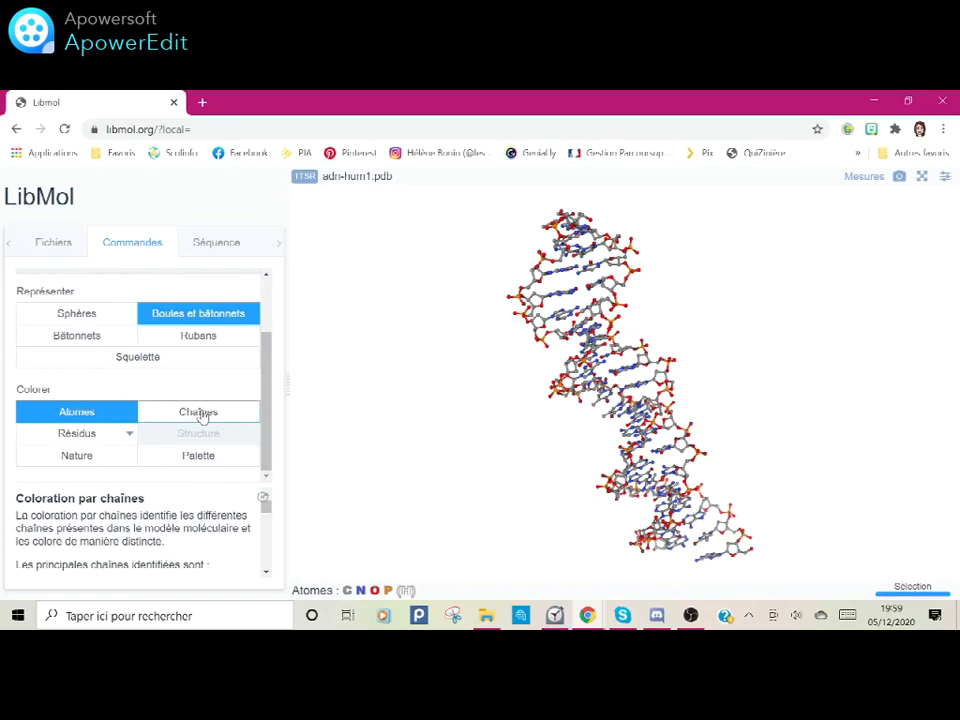
left_click(203, 418)
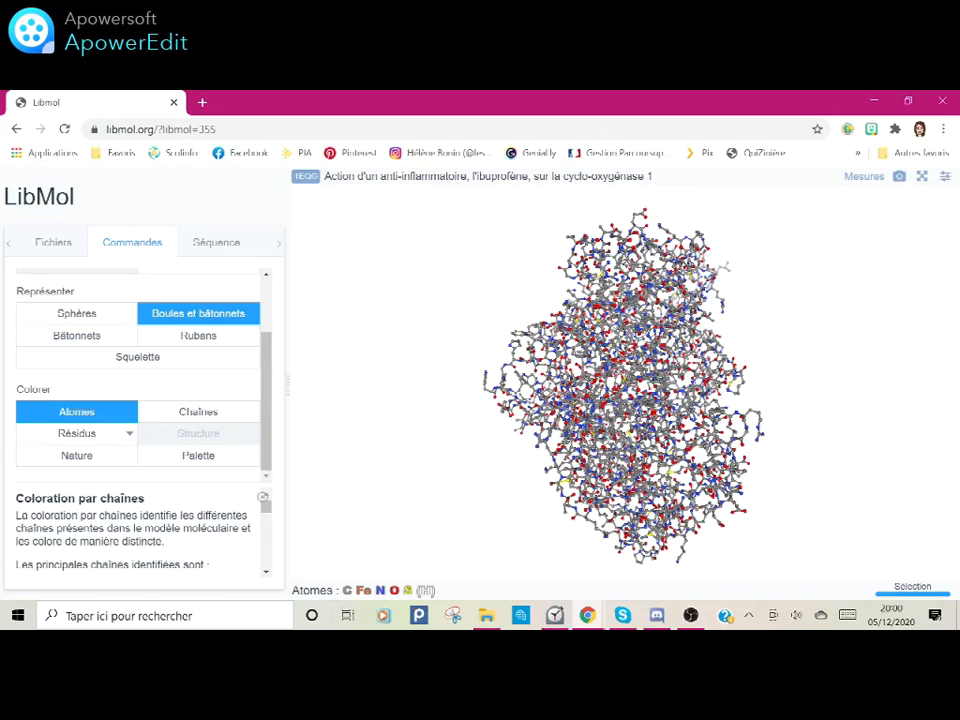
Step: Colour the ibuprofen and cyclo-oxygenase 1 model by chemical nature
mouse_move(632, 506)
left_click(77, 462)
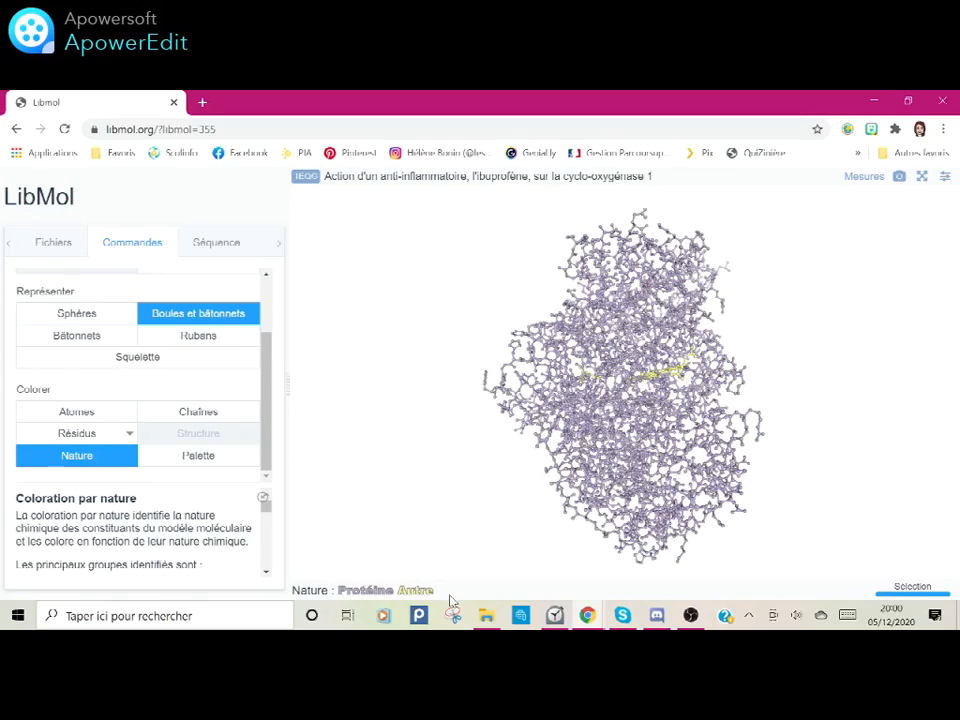
left_click_drag(679, 393, 644, 399)
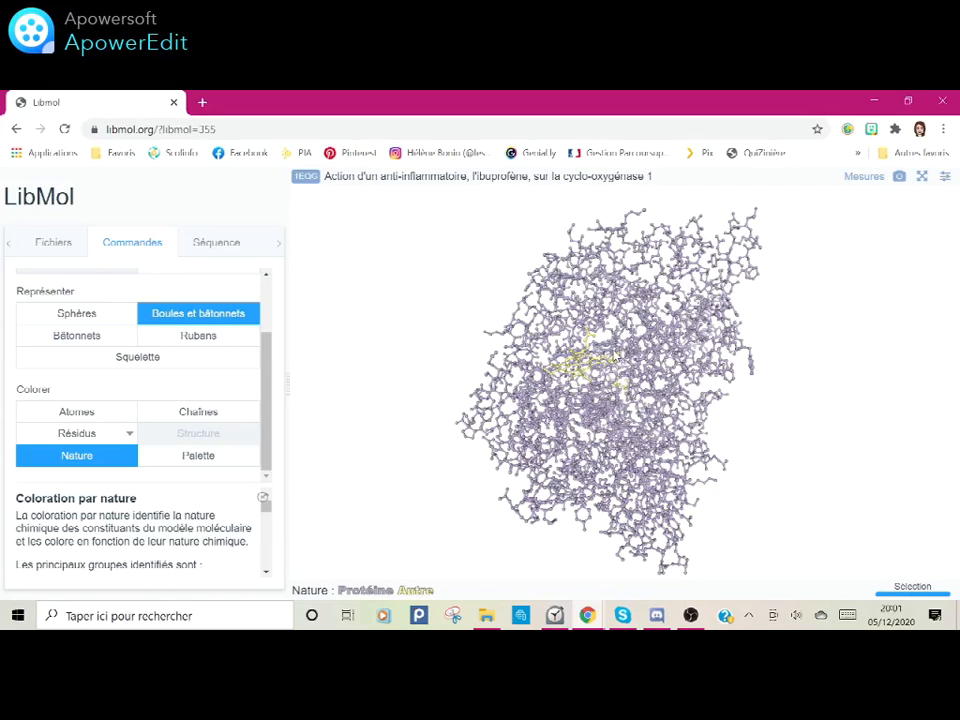
Step: Clear the sequence selection, select only the ibuprofen residue IBP 701 of chain A, represent it as spheres and colour it teal
left_click(212, 247)
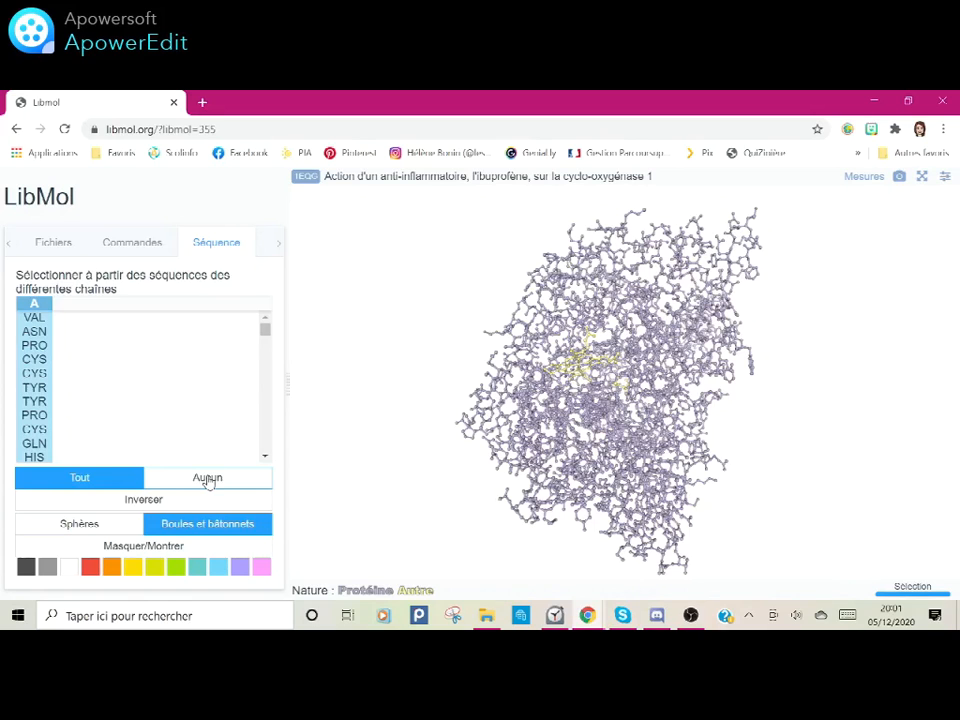
left_click(207, 478)
left_click(265, 457)
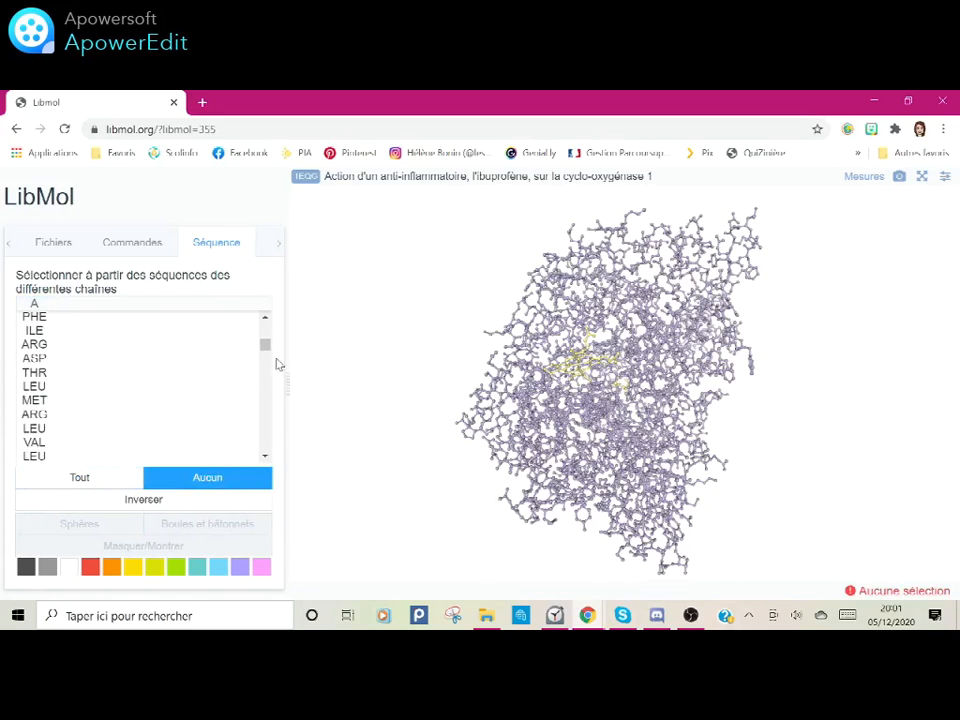
scroll(143, 396, "down", 5)
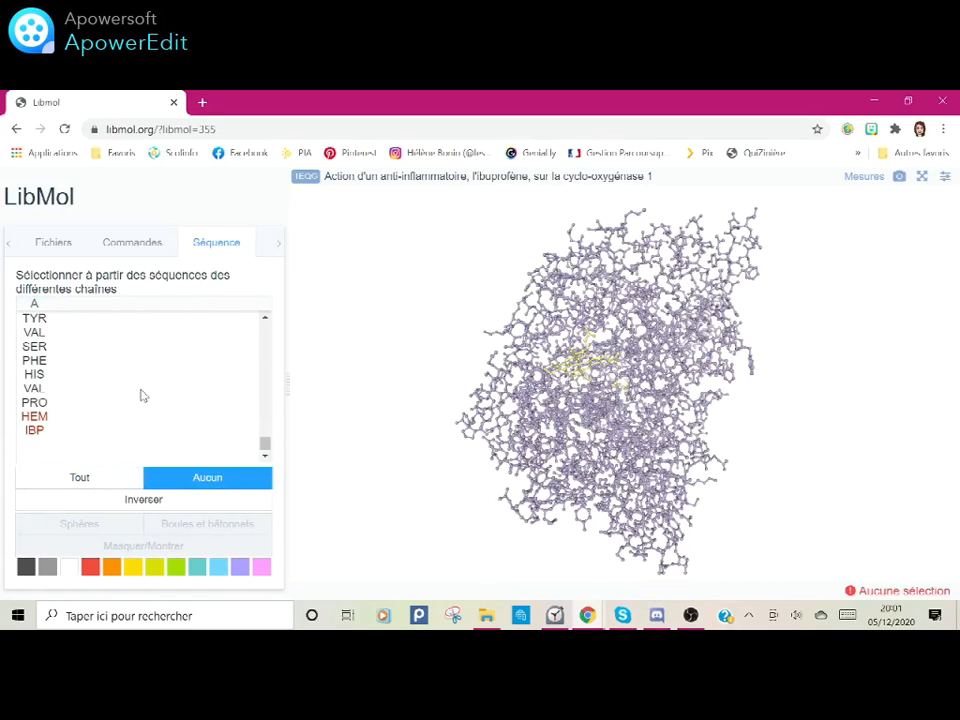
mouse_move(32, 429)
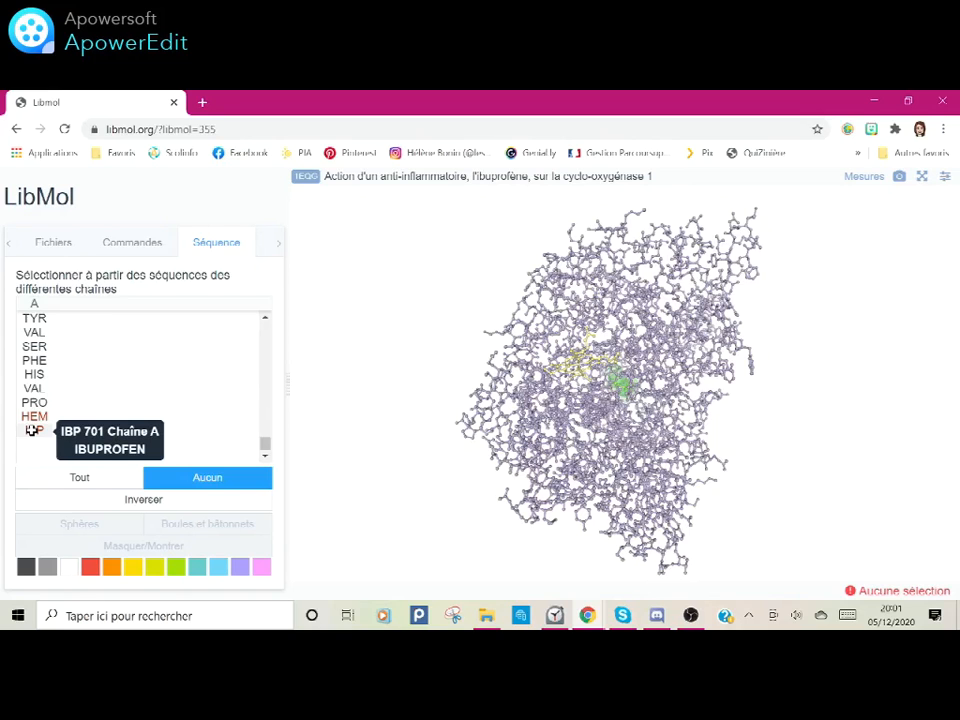
left_click(32, 430)
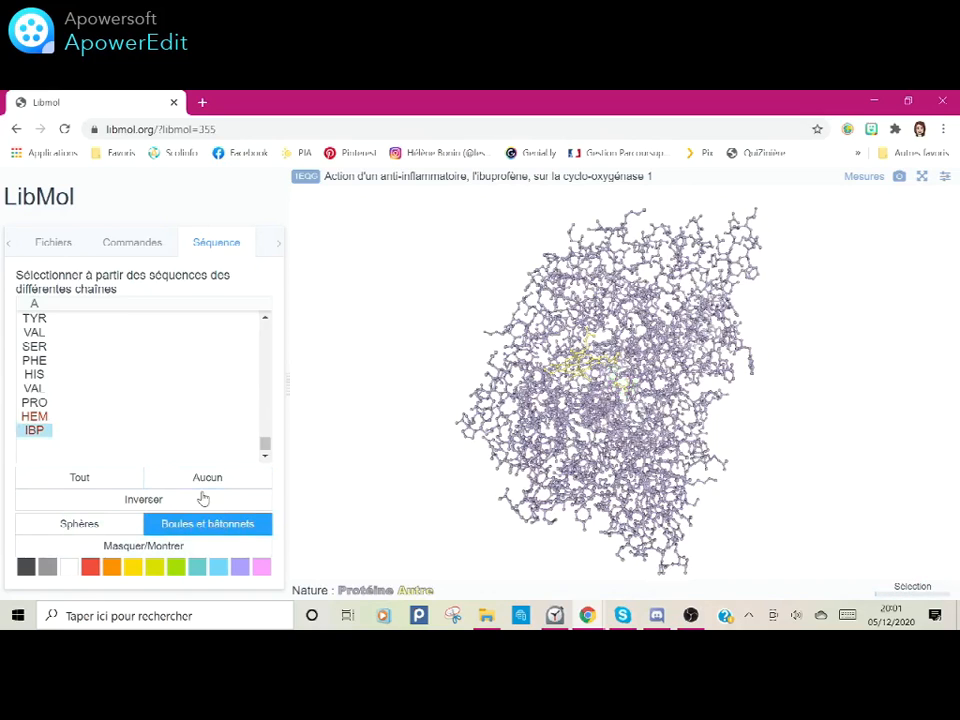
left_click(80, 524)
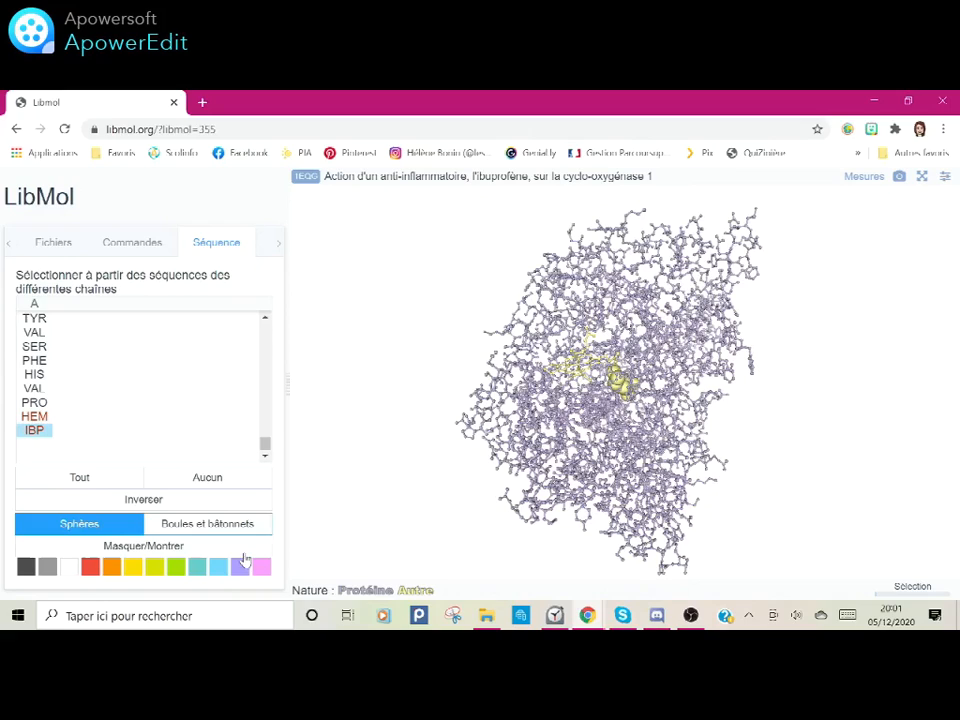
left_click(197, 568)
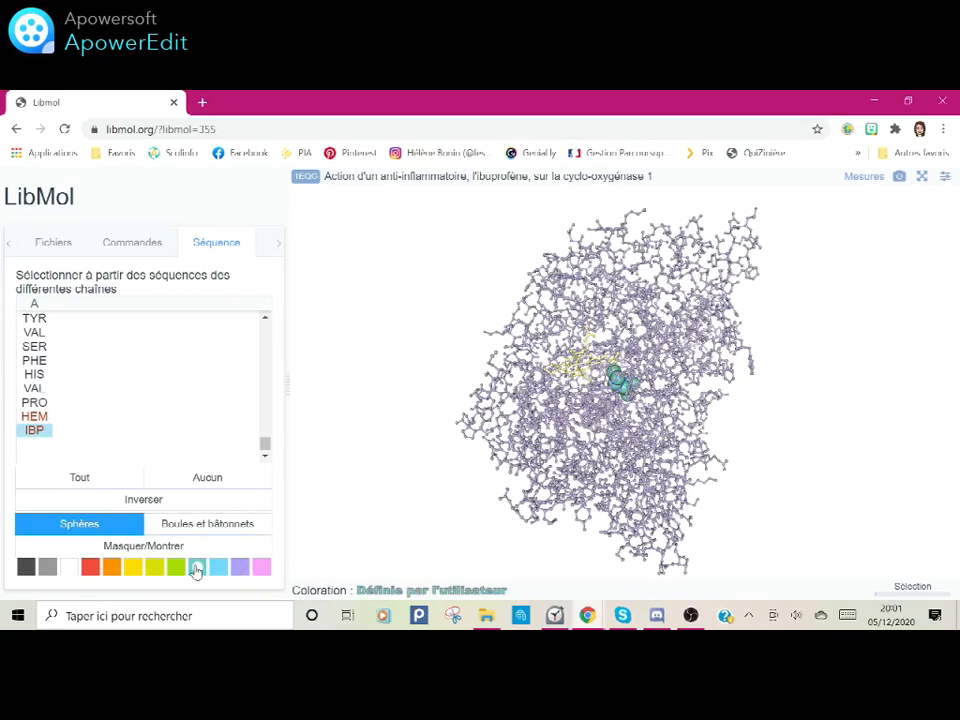
left_click_drag(610, 428, 588, 381)
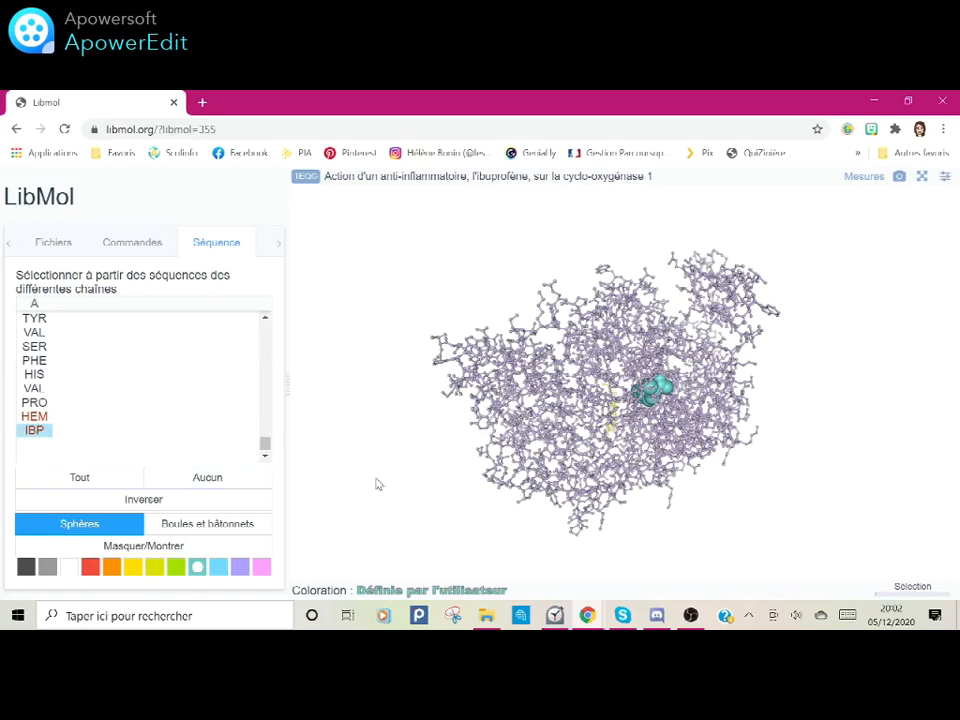
Step: Deselect ibuprofen, select tyrosine TYR 348 in chain A and represent it as spheres
left_click(39, 432)
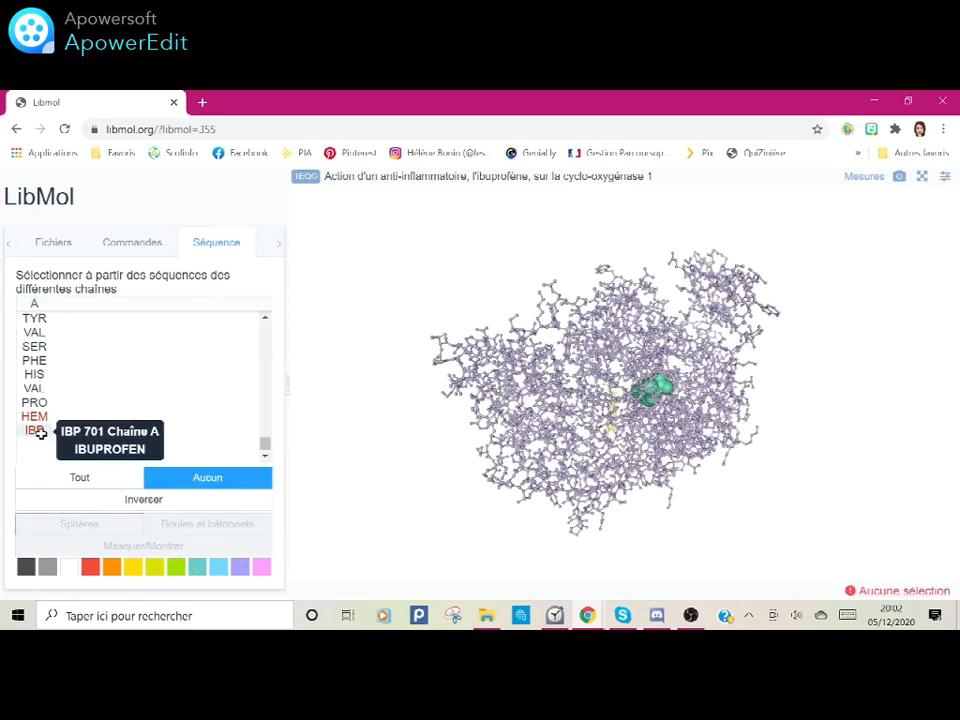
left_click_drag(265, 446, 265, 397)
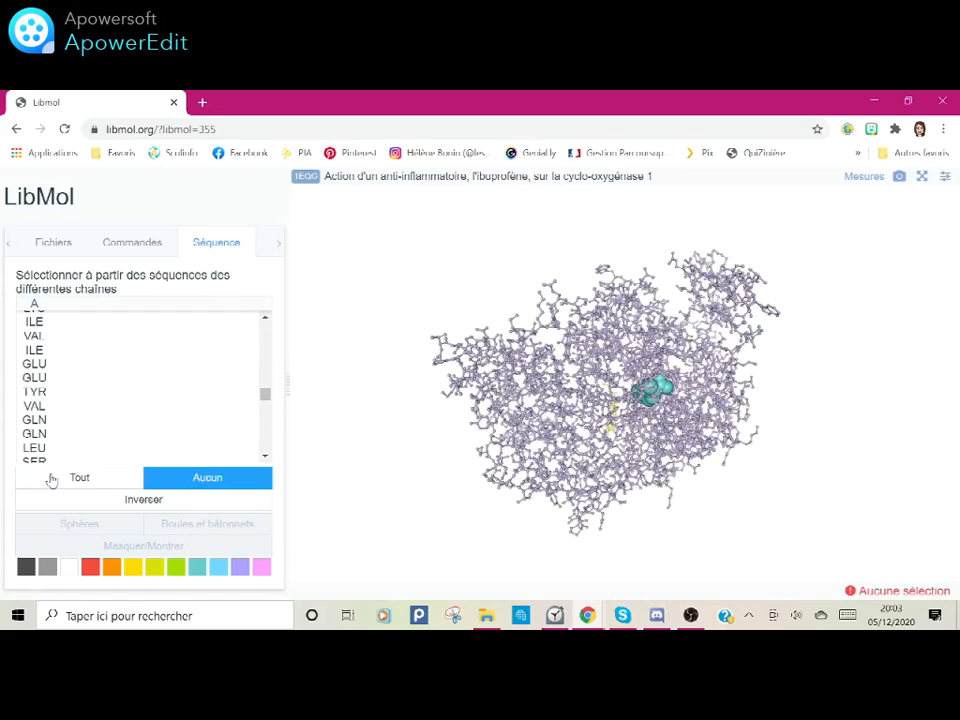
left_click(33, 392)
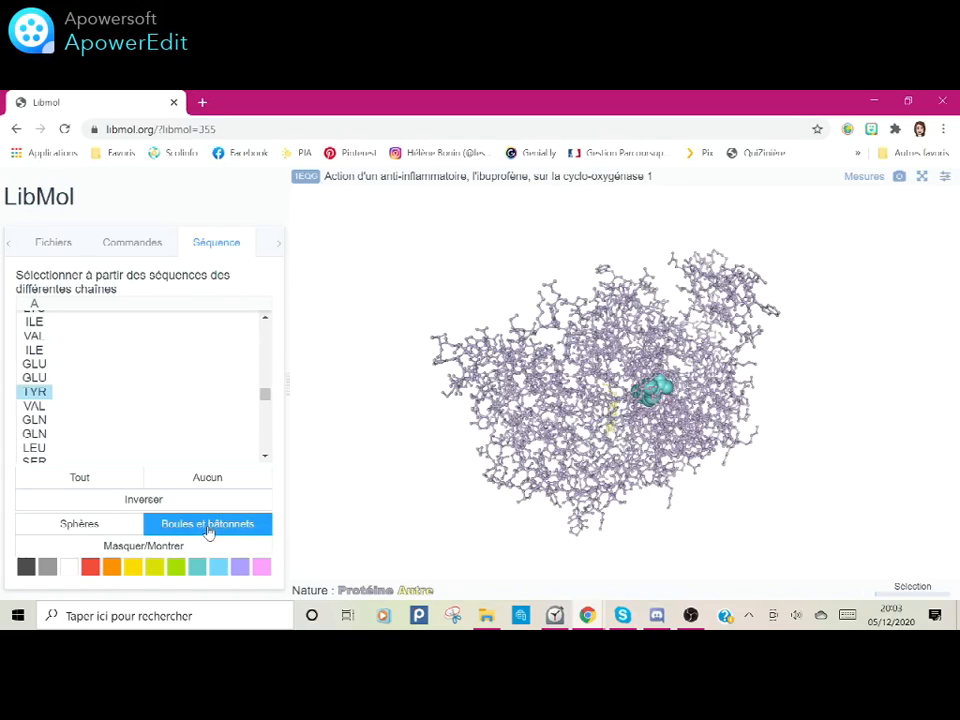
left_click(80, 528)
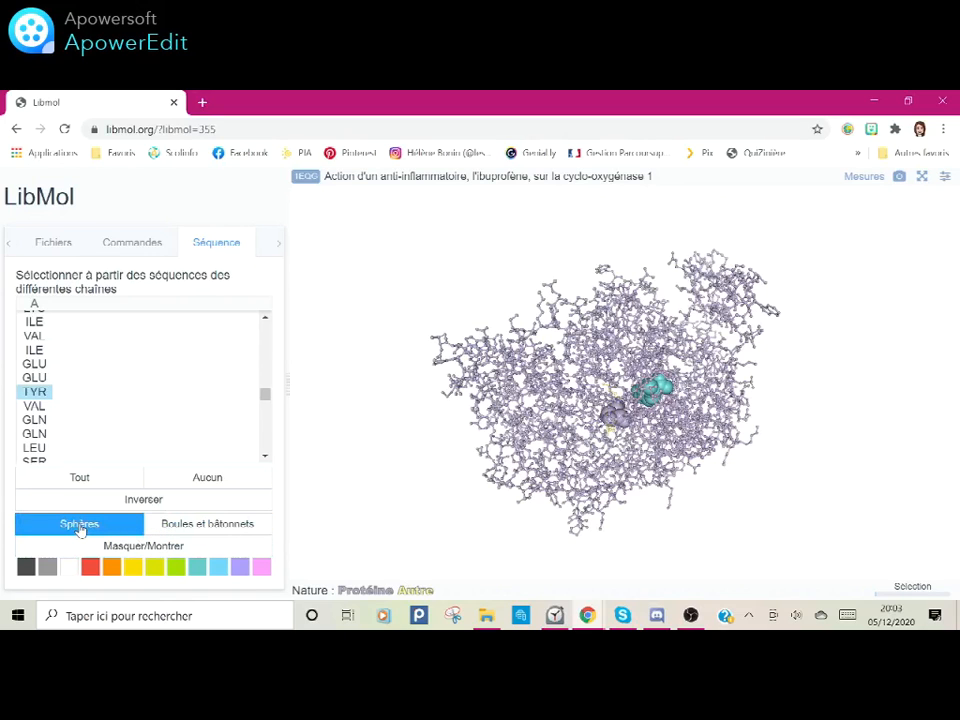